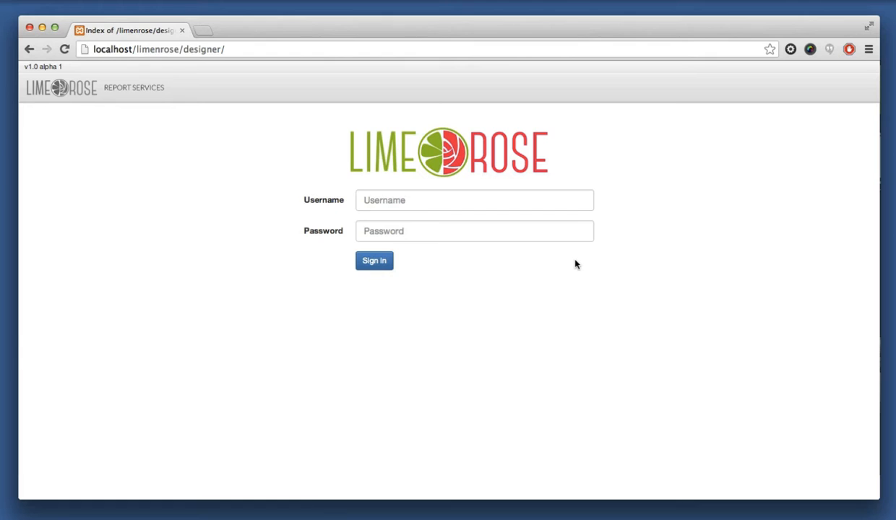
# - Sign in to the report designer with the account's username and password
pyautogui.press('Tab')
pyautogui.write('penghu')
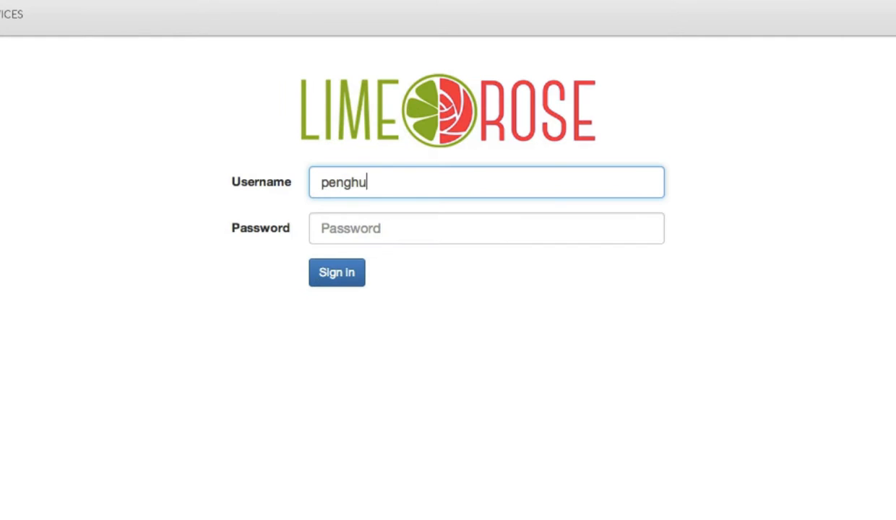
pyautogui.press('Tab')
pyautogui.write('•••')
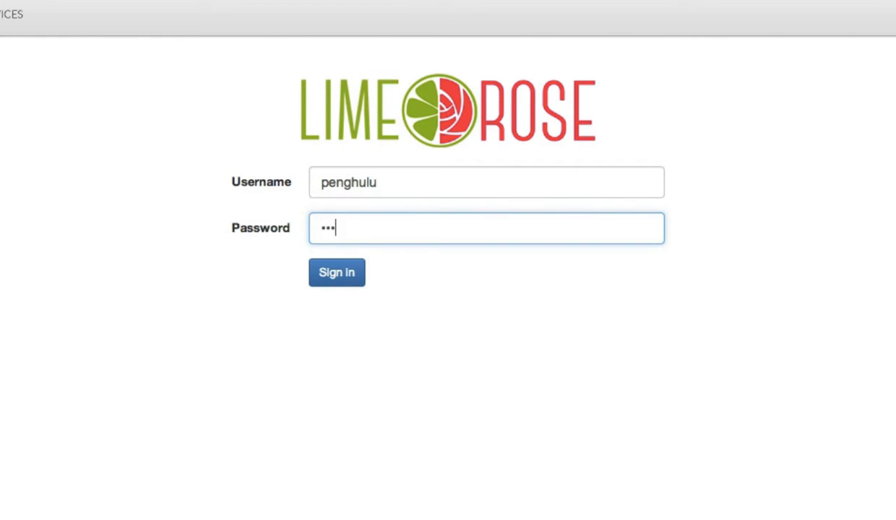
pyautogui.click(328, 281)
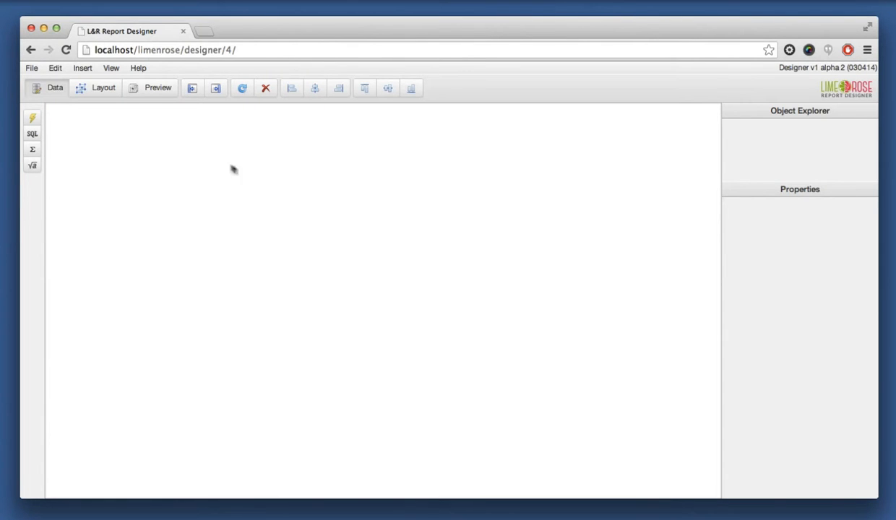
# - Create a new report named "Senarai Kakitangan" in A4 format with Portrait orientation
pyautogui.click(32, 68)
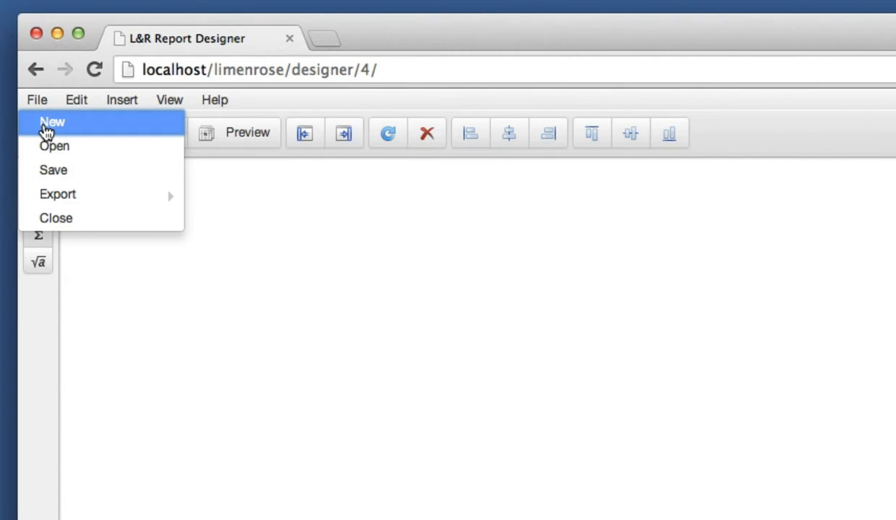
pyautogui.click(48, 126)
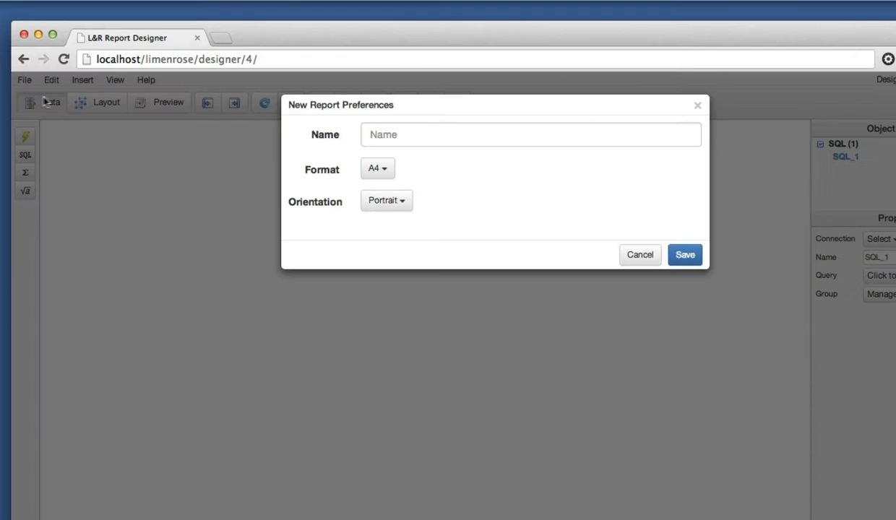
pyautogui.click(414, 134)
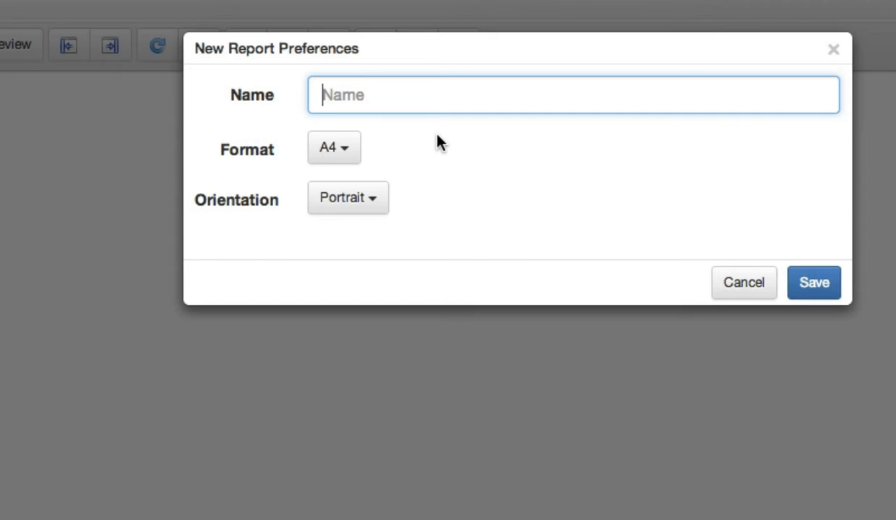
pyautogui.write('Senarai')
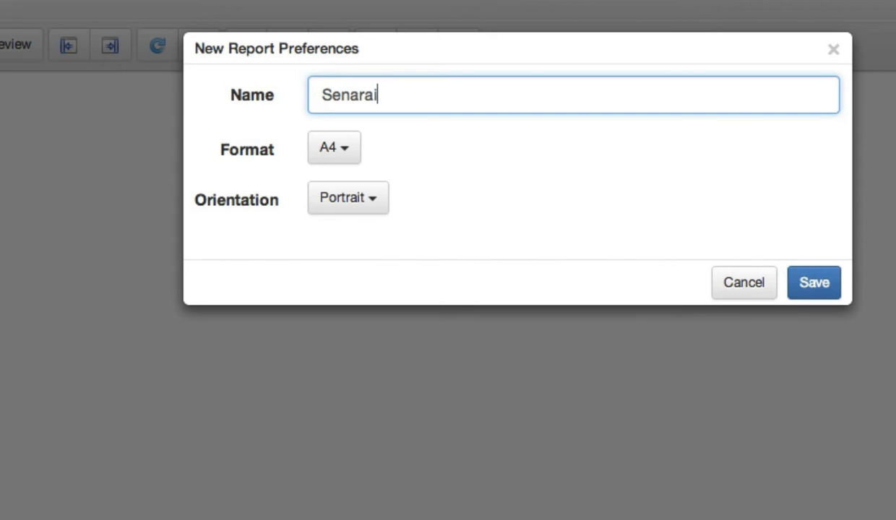
pyautogui.write(' Kakitangan')
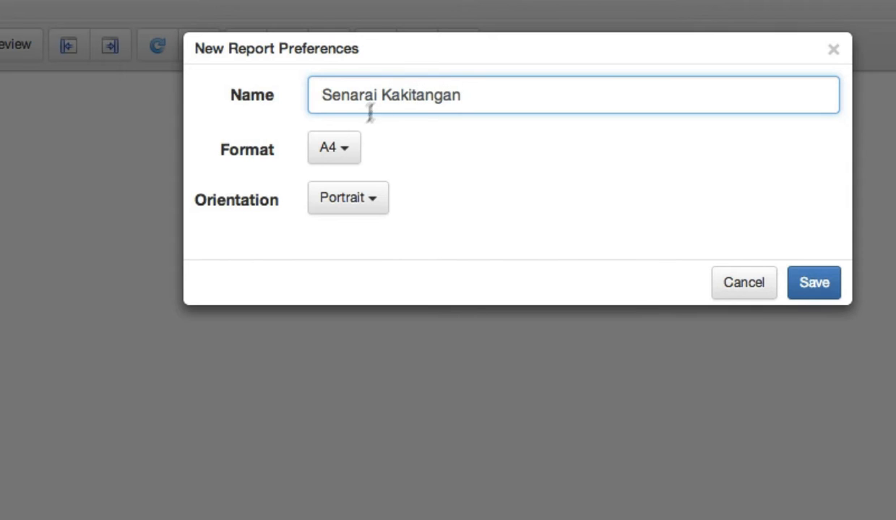
pyautogui.click(340, 151)
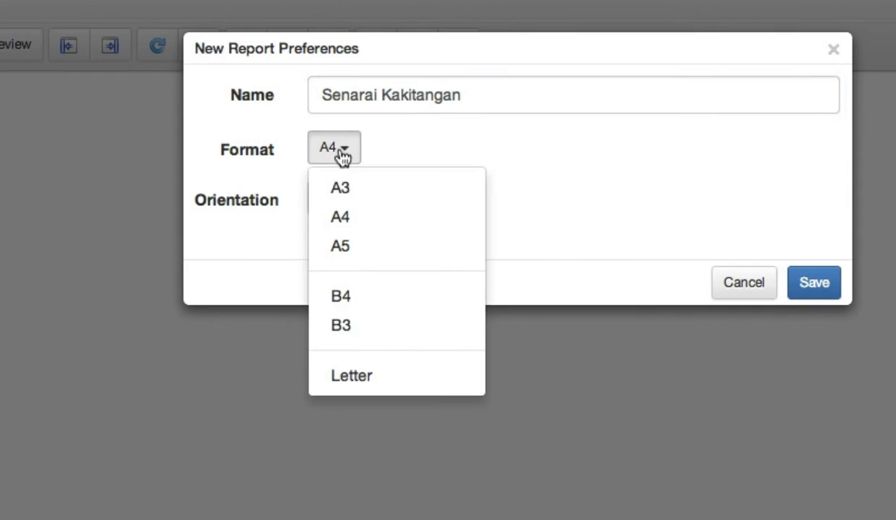
pyautogui.click(409, 221)
pyautogui.click(382, 206)
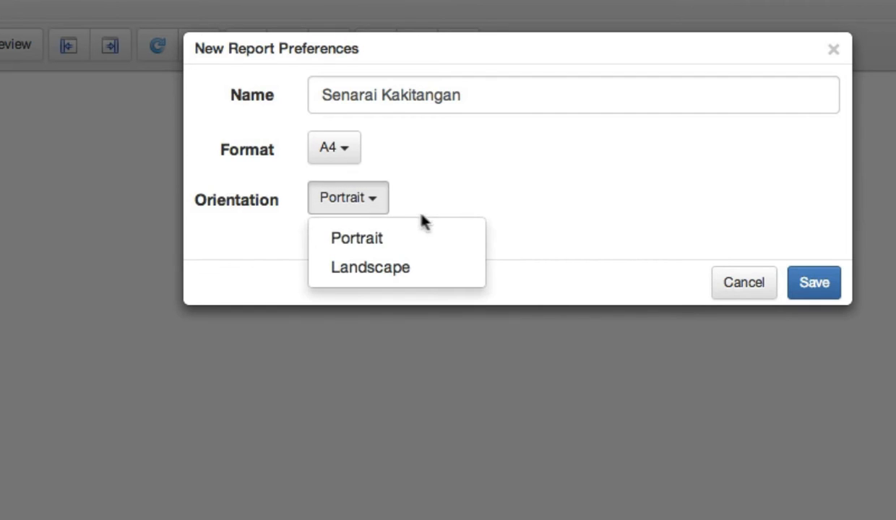
pyautogui.click(463, 245)
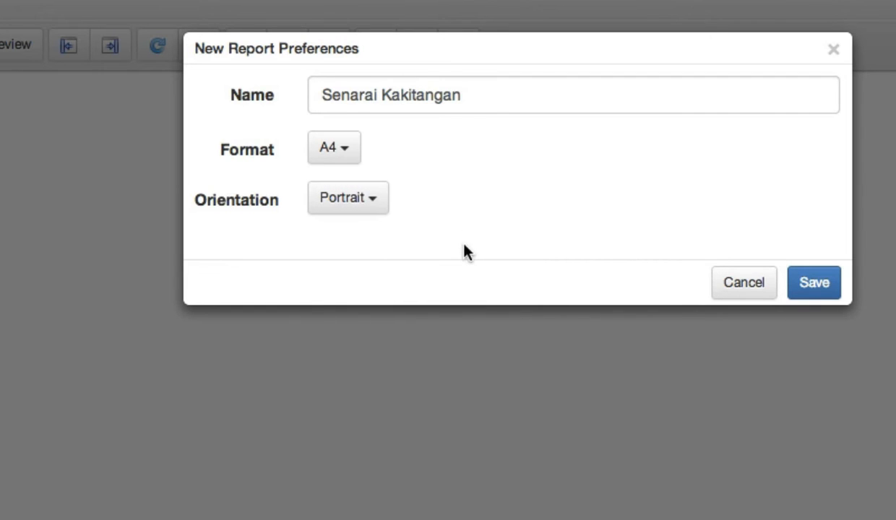
pyautogui.click(817, 289)
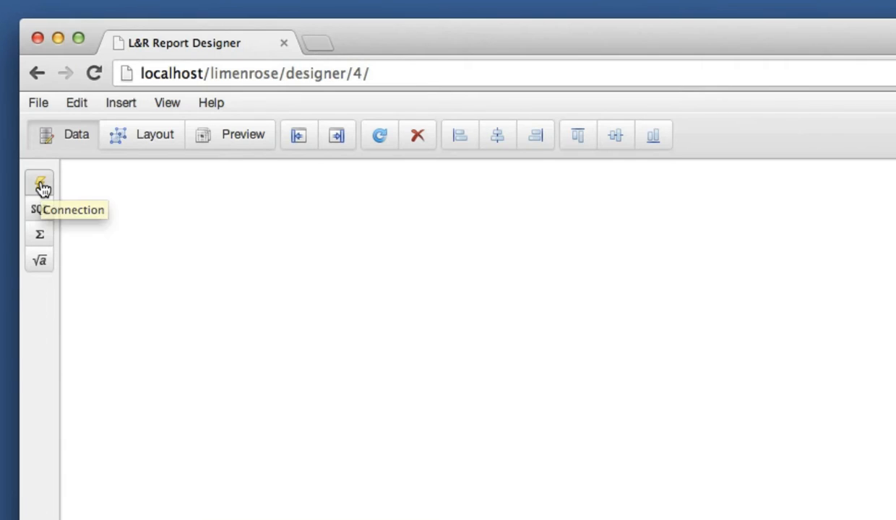
# - Add an Oracle connection named OracleVM with host 192.168.56.101/orcl, enter the database user and password, and connect
pyautogui.moveTo(41, 188); pyautogui.dragTo(293, 373)
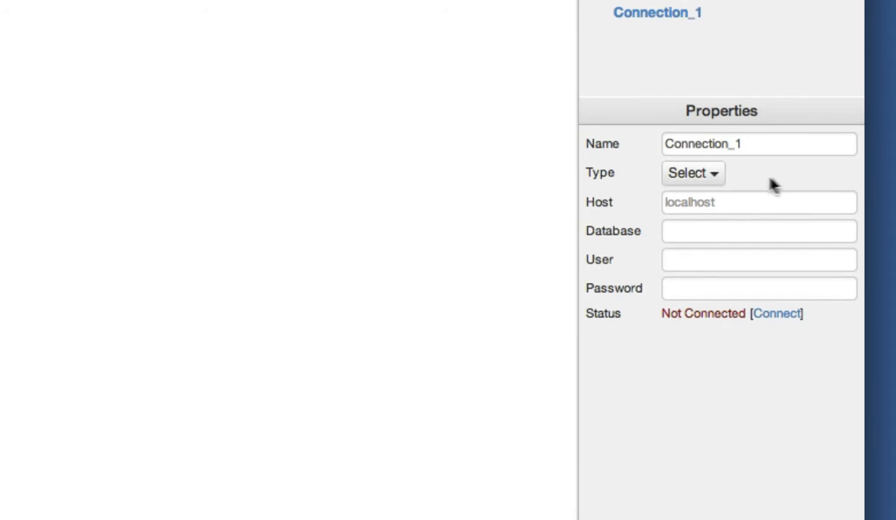
pyautogui.click(715, 178)
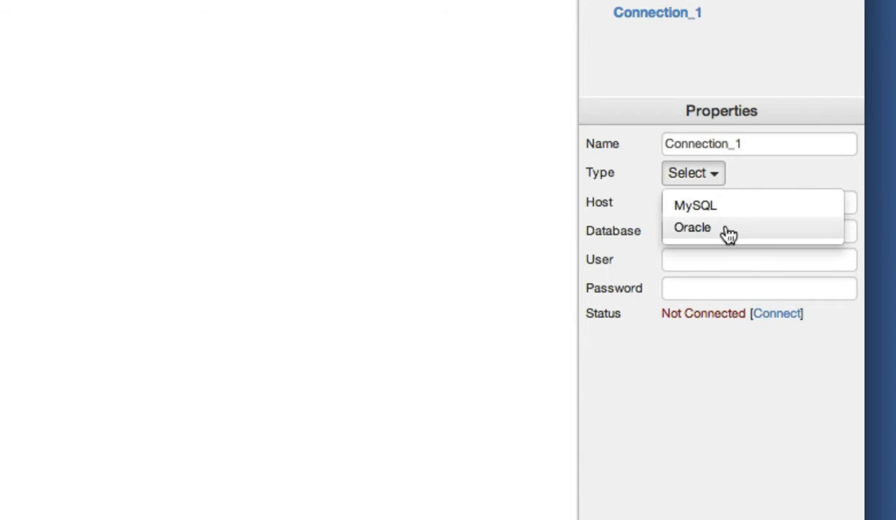
pyautogui.click(735, 252)
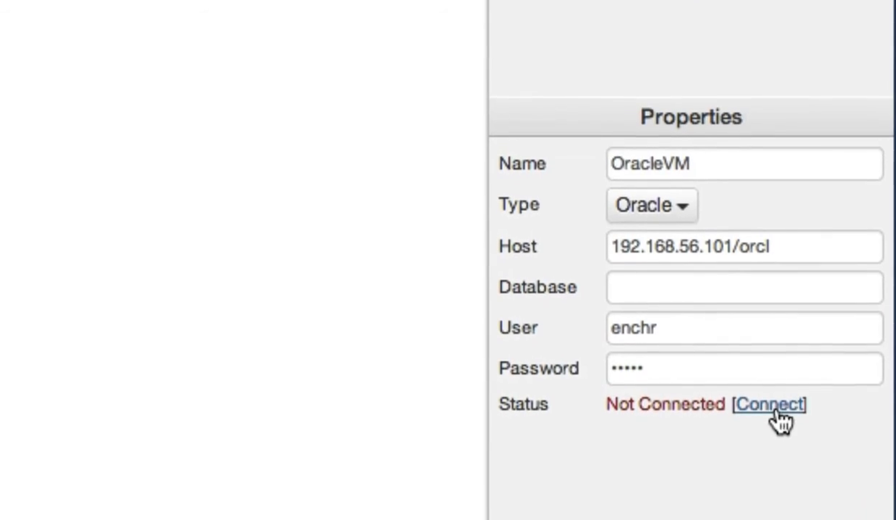
pyautogui.click(791, 313)
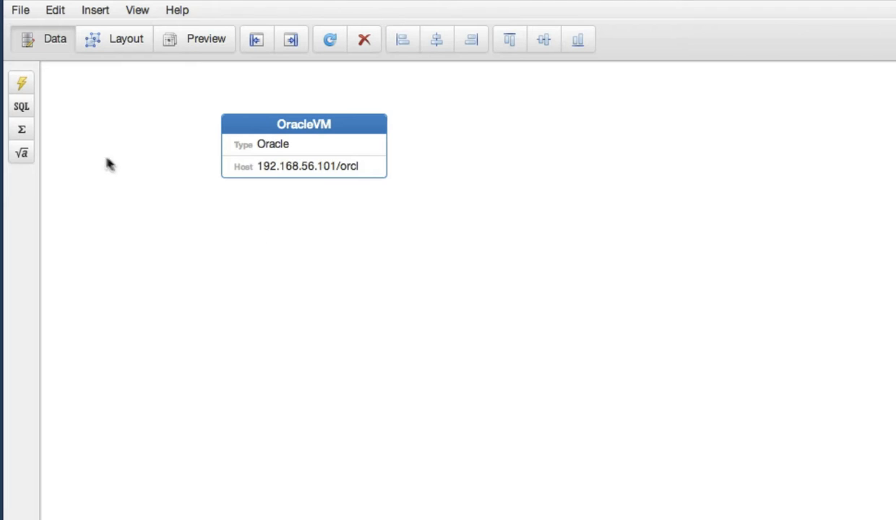
# - Add an SQL object below the connection box and assign it to the OracleVM connection
pyautogui.moveTo(32, 112); pyautogui.dragTo(176, 282)
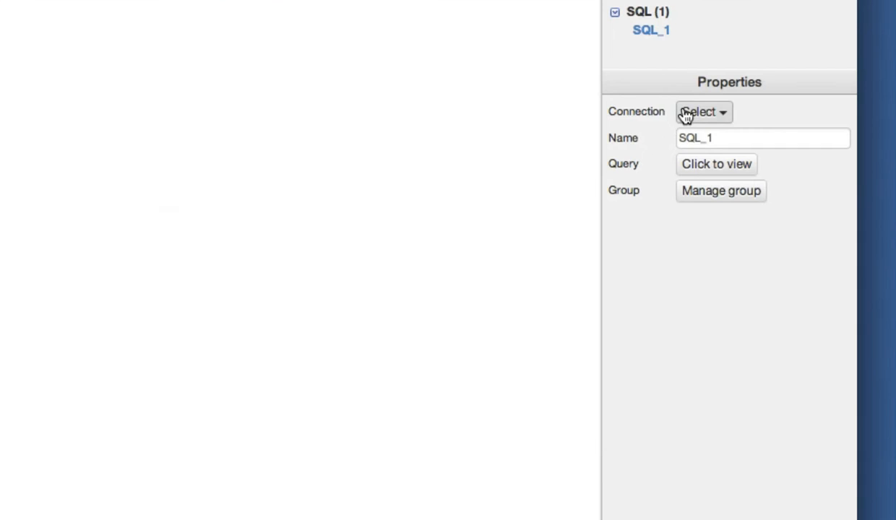
pyautogui.click(697, 112)
pyautogui.click(683, 142)
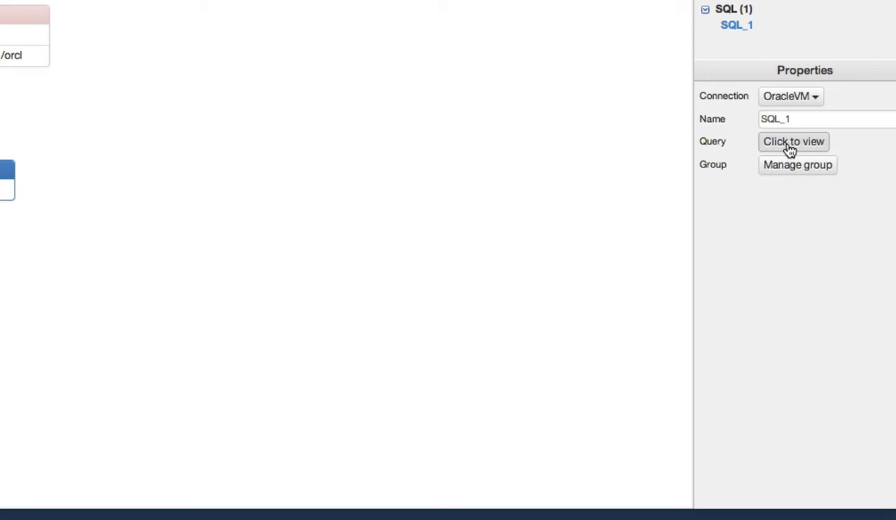
# - Save the pasted hr_staf_peribadi query, ordered by 2,1, in the SQL object and move STF_NAMA out of GROUP 1 into a second group
pyautogui.click(791, 149)
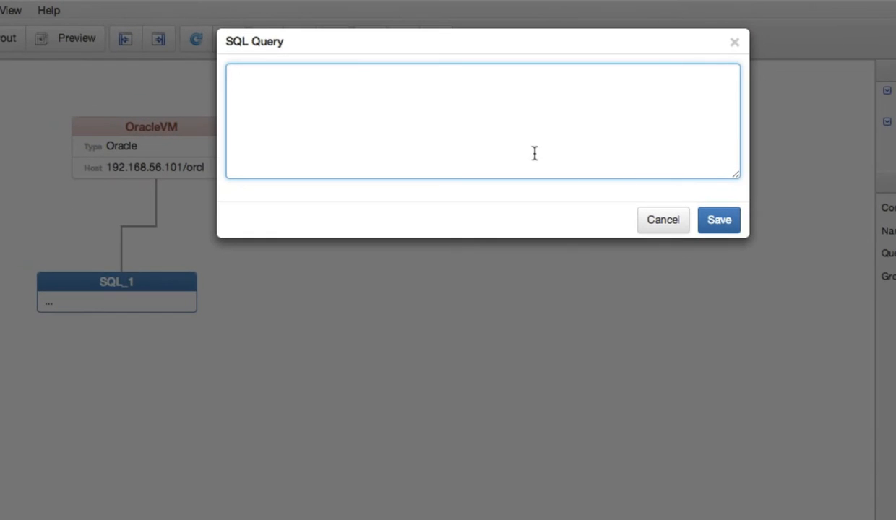
pyautogui.hotkey('ctrl', 'v')
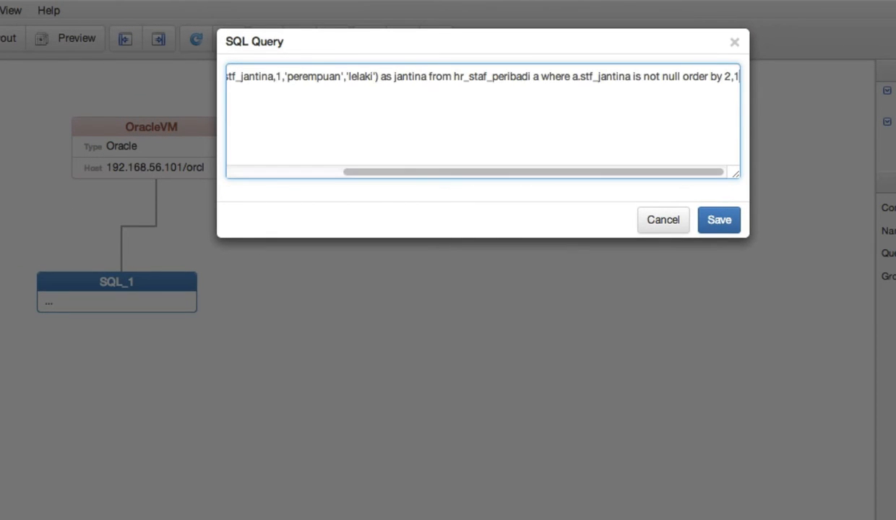
pyautogui.click(712, 223)
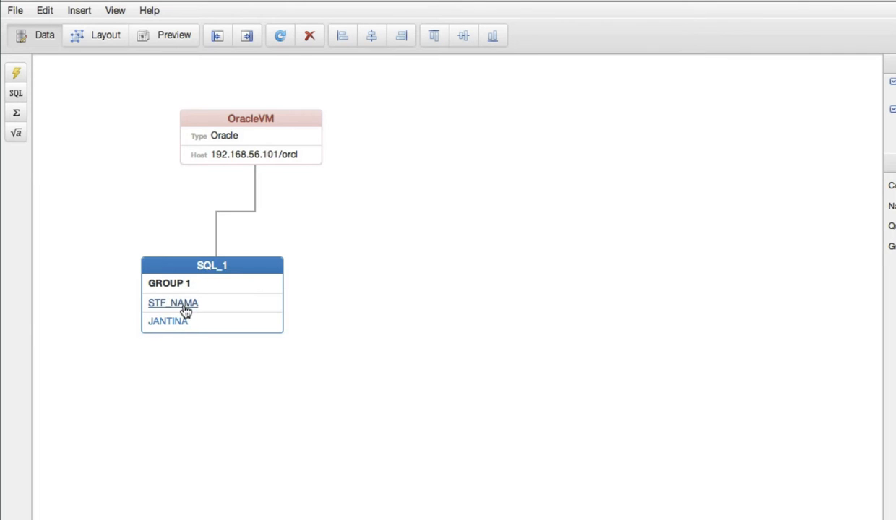
pyautogui.moveTo(185, 309); pyautogui.dragTo(226, 407)
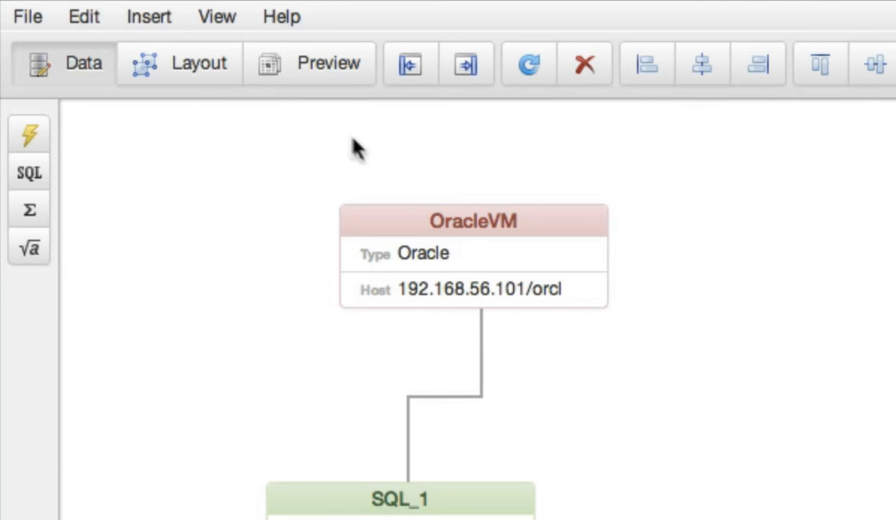
# - Add a label reading "Senarai Nama Kakitangan" at the head of the report layout as a wide, centred title with a grey background
pyautogui.click(200, 63)
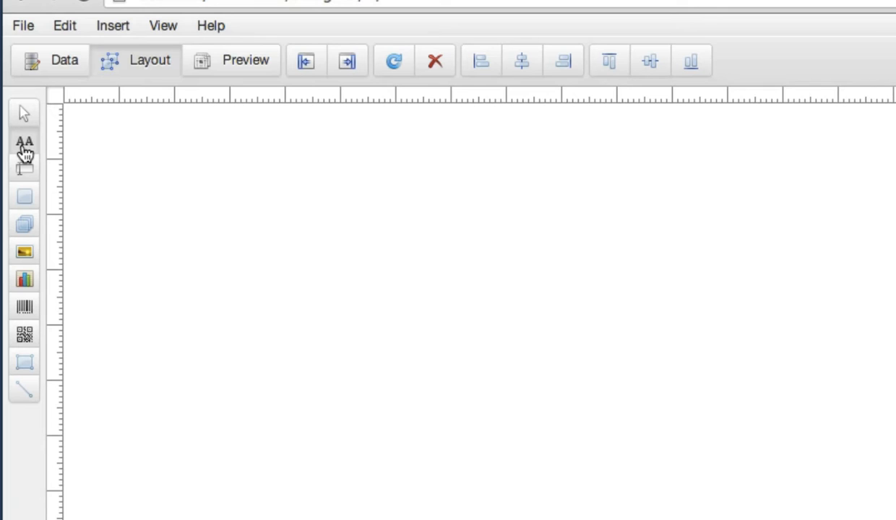
pyautogui.moveTo(25, 148); pyautogui.dragTo(193, 242)
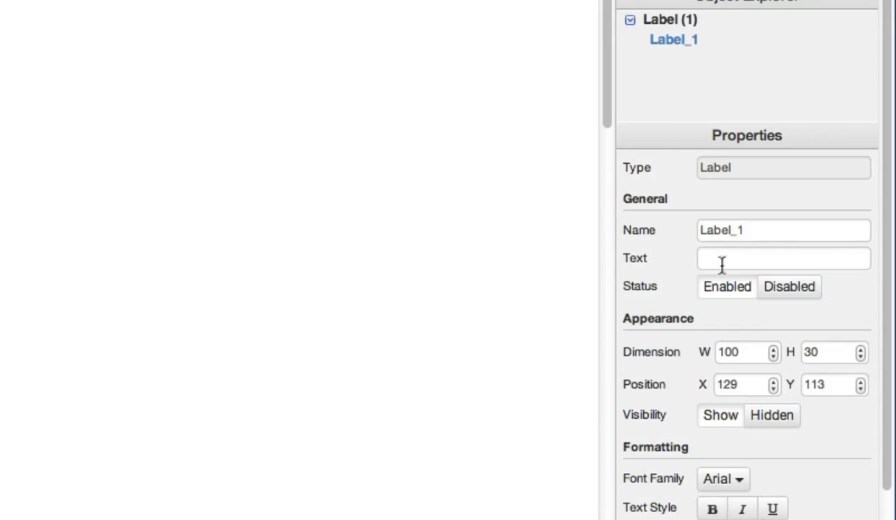
pyautogui.click(731, 259)
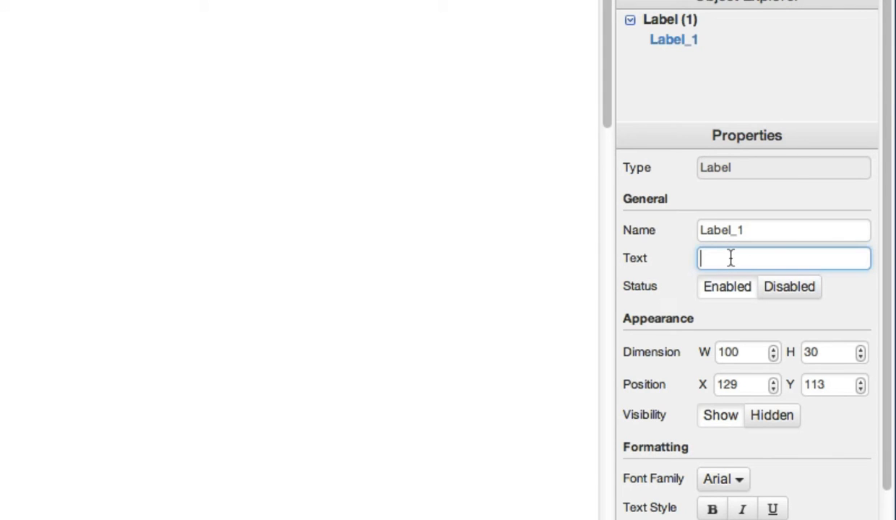
pyautogui.write('Senarai N')
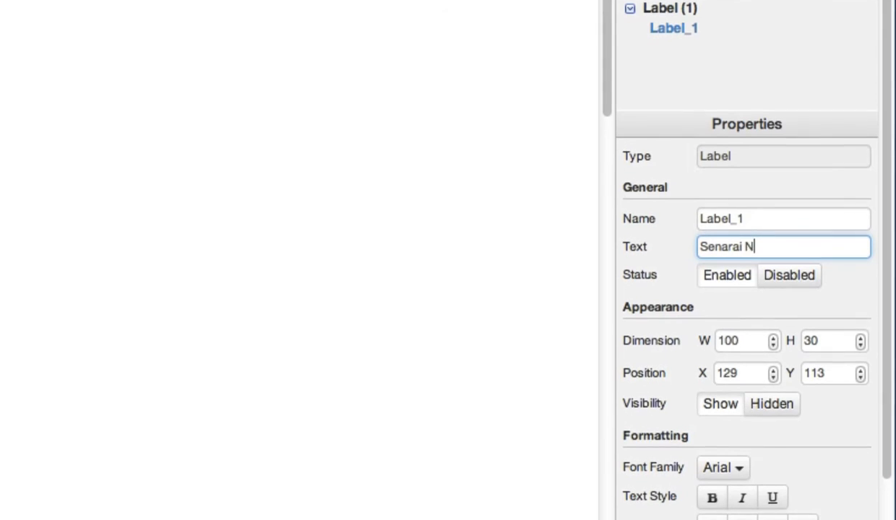
pyautogui.write('a')
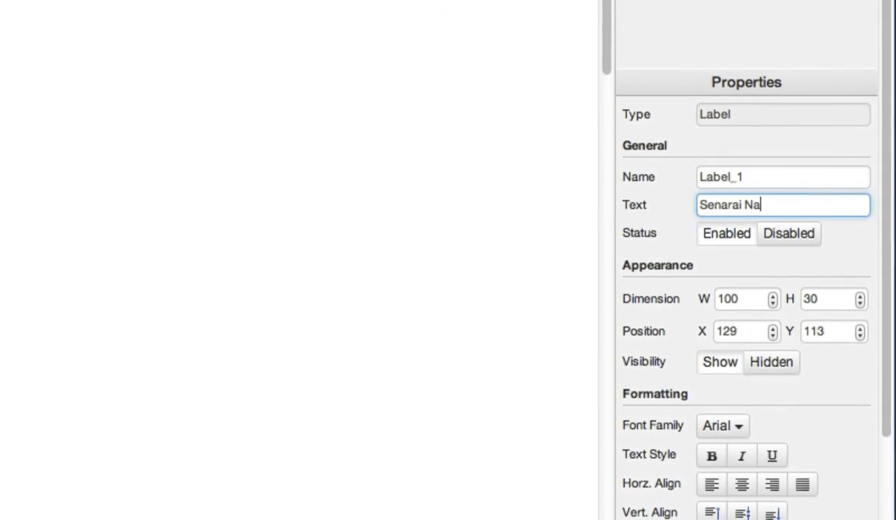
pyautogui.write('ma Kak')
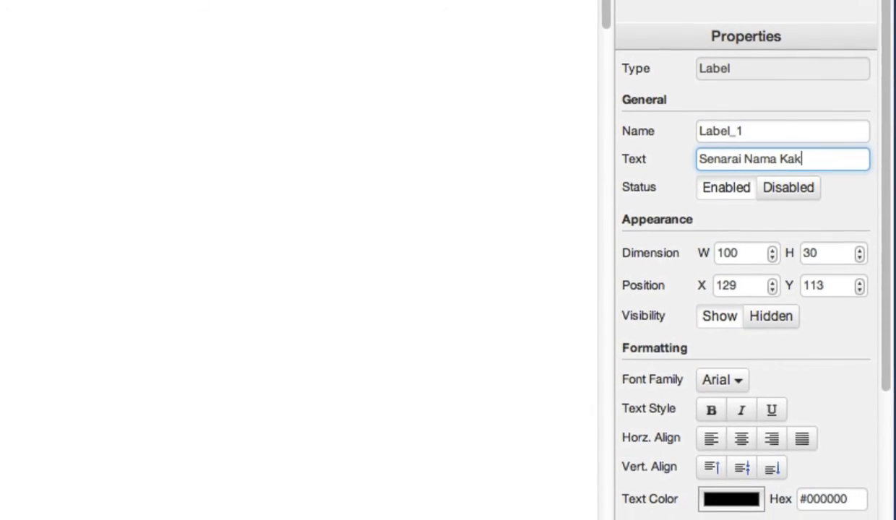
pyautogui.write('itangan')
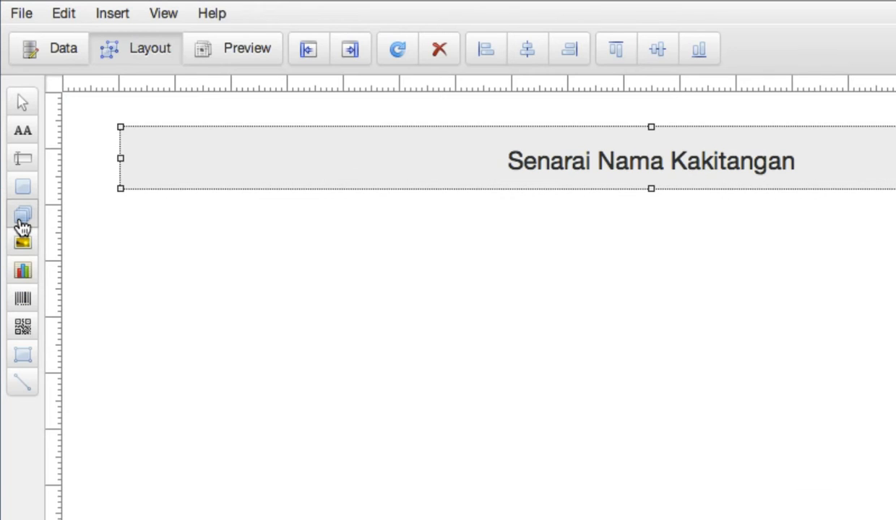
# - Insert a repeating frame below the title label, stretch it to the title's width, and set its data source to GROUP 1
pyautogui.moveTo(21, 220); pyautogui.dragTo(148, 242)
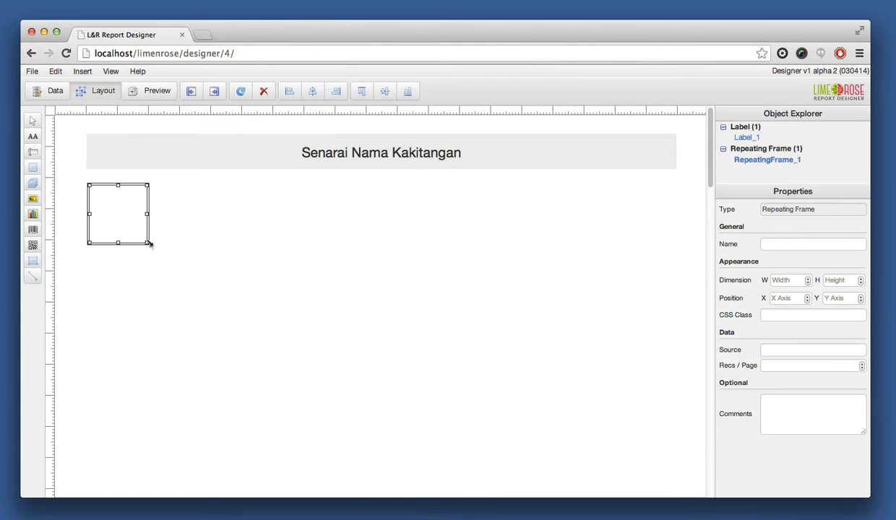
pyautogui.moveTo(233, 323); pyautogui.dragTo(895, 236)
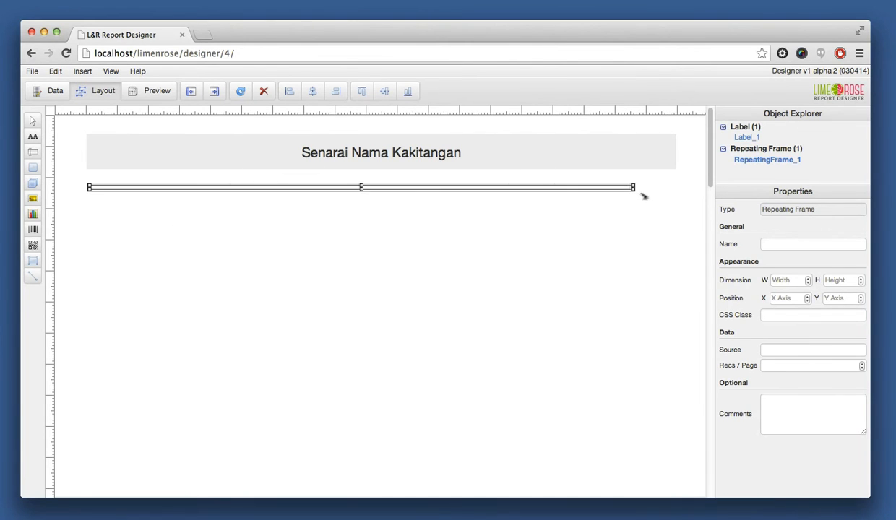
pyautogui.moveTo(642, 195); pyautogui.dragTo(679, 229)
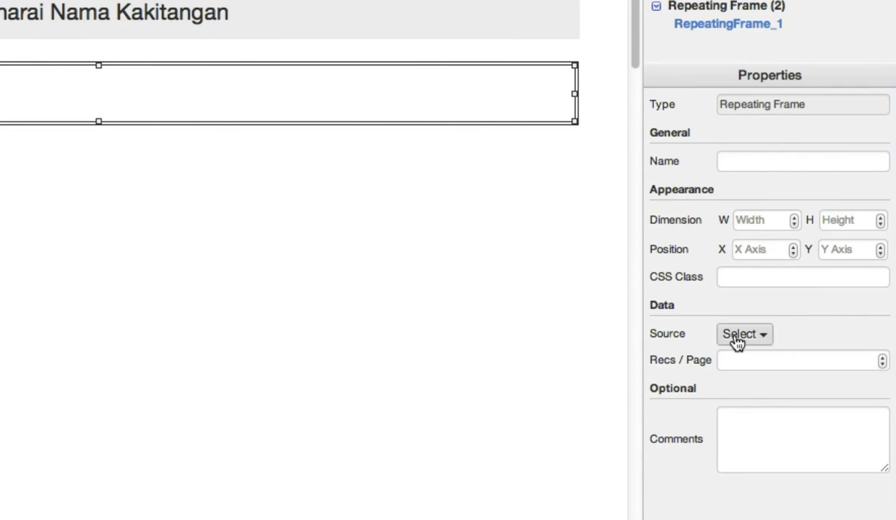
pyautogui.click(772, 353)
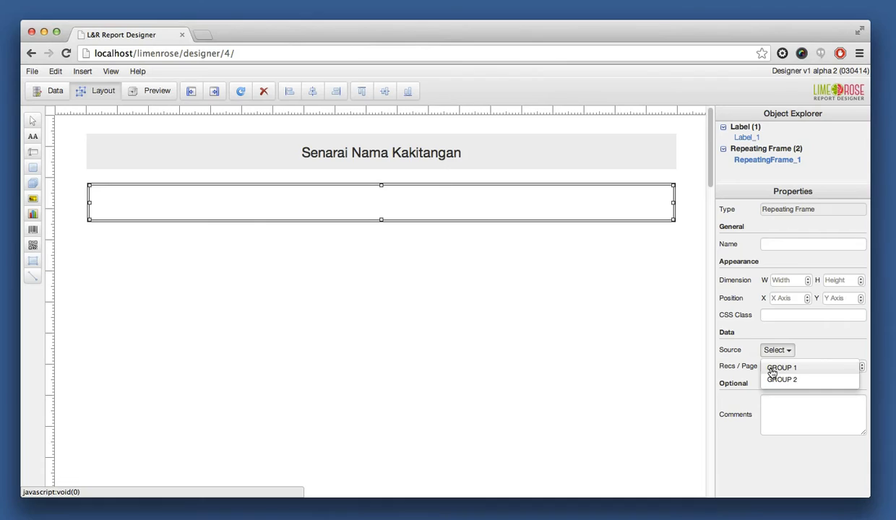
pyautogui.click(744, 364)
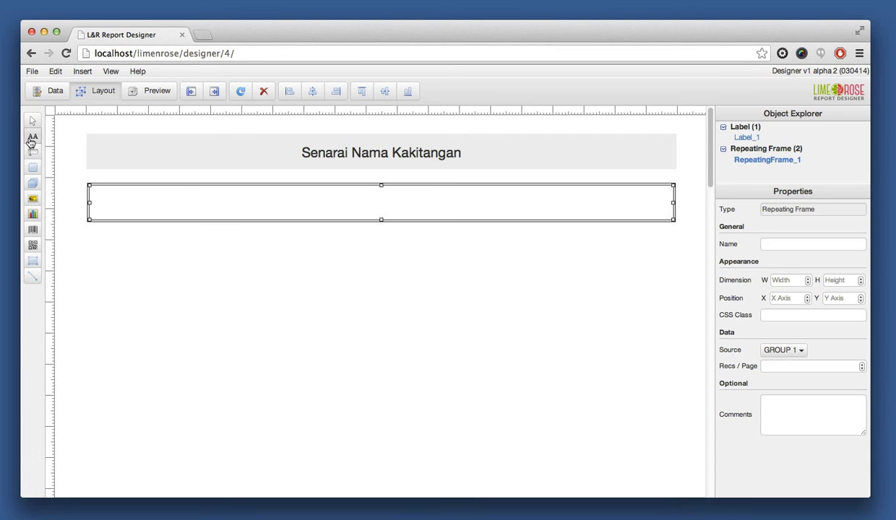
# - Add a label at the left end of the GROUP 1 repeating frame and a field about 222 wide and 28 high beside it
pyautogui.moveTo(31, 142); pyautogui.dragTo(82, 165)
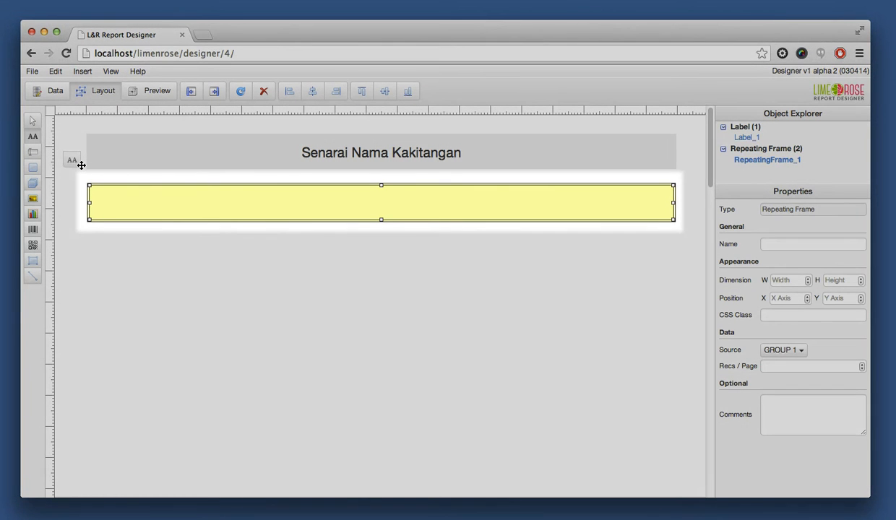
pyautogui.moveTo(82, 166); pyautogui.dragTo(207, 191)
pyautogui.moveTo(148, 205); pyautogui.dragTo(153, 209)
pyautogui.moveTo(33, 157); pyautogui.dragTo(243, 198)
pyautogui.moveTo(265, 202); pyautogui.dragTo(247, 200)
pyautogui.moveTo(285, 199); pyautogui.dragTo(357, 199)
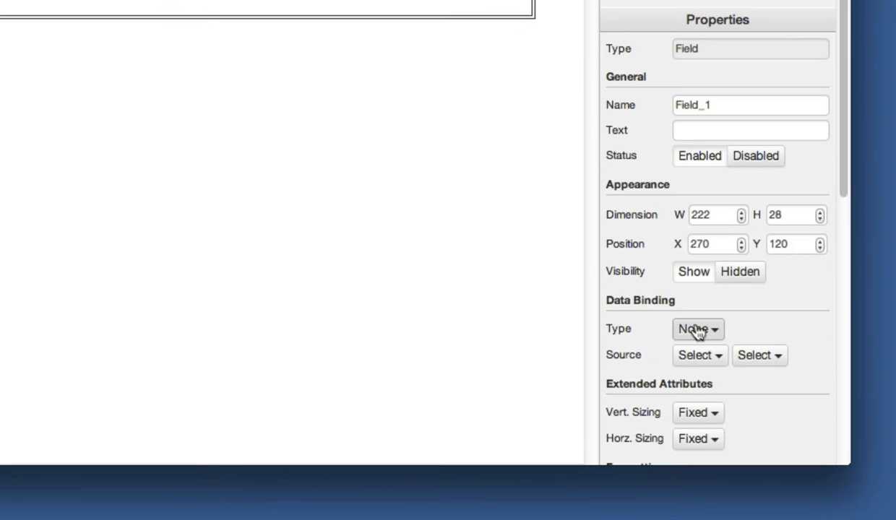
# - Bind the new field to Data Fields with JANTINA as its source
pyautogui.click(773, 415)
pyautogui.click(698, 378)
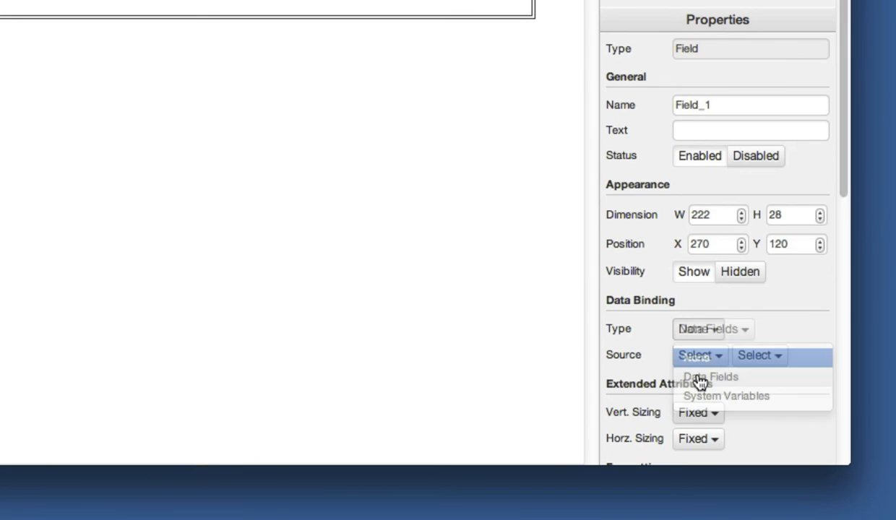
pyautogui.click(721, 358)
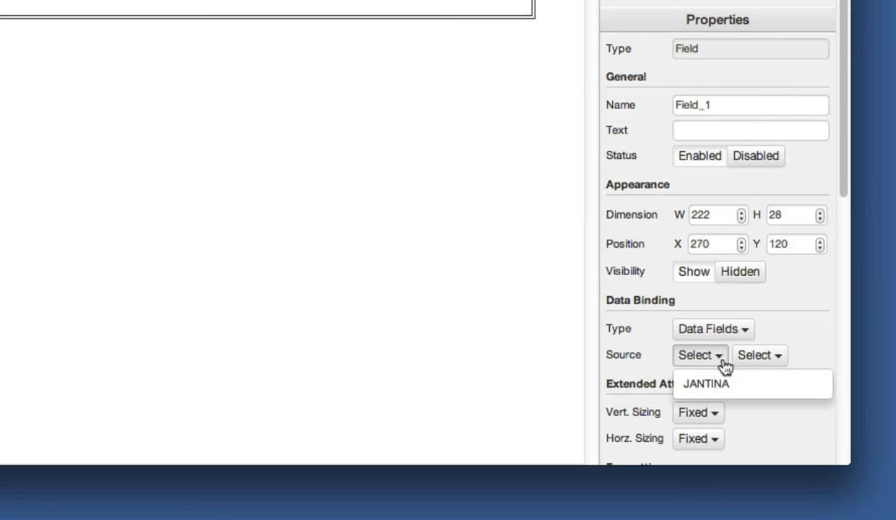
pyautogui.click(790, 390)
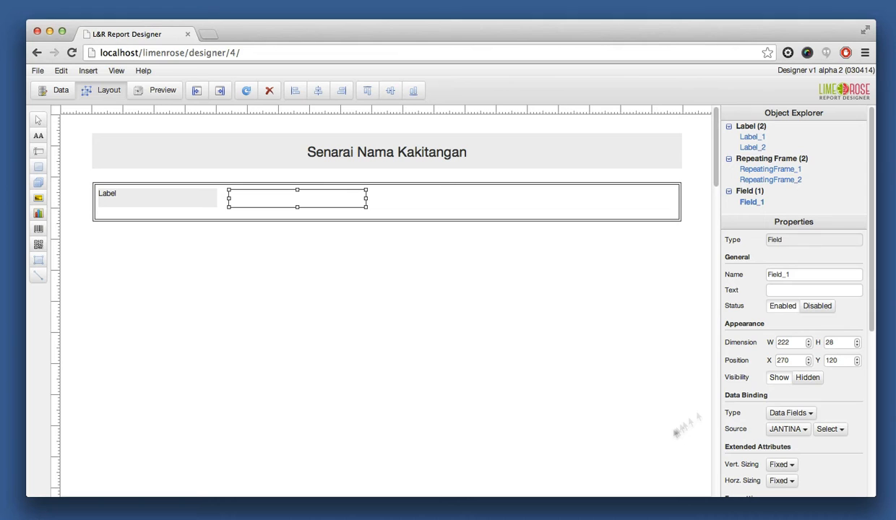
# - Move the label and field to the frame's upper edge, widen the field to about 318, and shorten the frame to fit them
pyautogui.moveTo(201, 196); pyautogui.dragTo(197, 191)
pyautogui.moveTo(266, 198); pyautogui.dragTo(262, 196)
pyautogui.moveTo(364, 194); pyautogui.dragTo(425, 195)
pyautogui.click(154, 199)
pyautogui.click(286, 196)
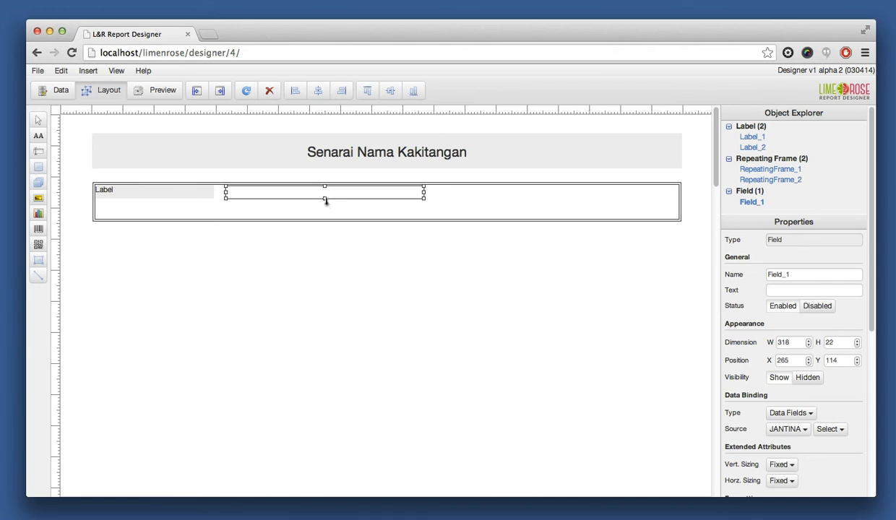
pyautogui.click(340, 215)
pyautogui.moveTo(386, 219); pyautogui.dragTo(385, 203)
# - Set the text of the label inside the repeating frame to "JANTINA :"
pyautogui.click(202, 199)
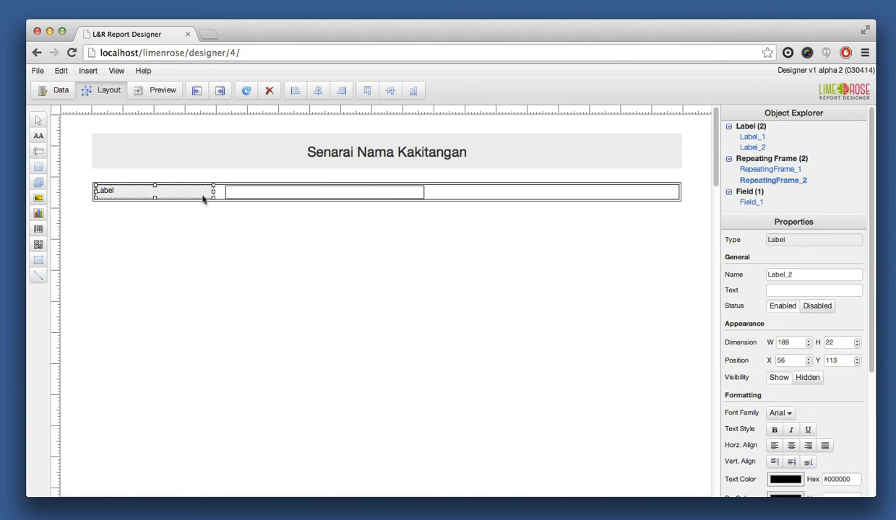
pyautogui.click(276, 213)
pyautogui.click(209, 190)
pyautogui.click(777, 289)
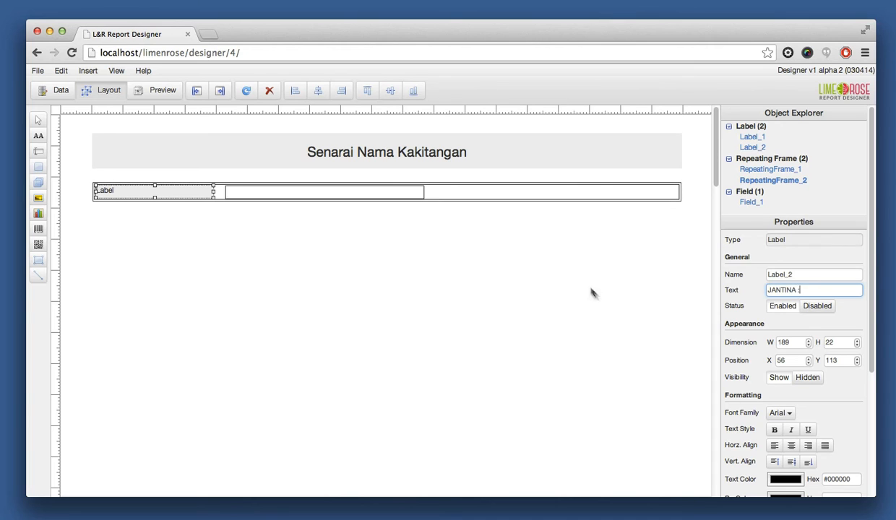
pyautogui.click(591, 290)
# - Narrow the JANTINA label to its text and move the field beside it, at about X 132
pyautogui.click(197, 192)
pyautogui.moveTo(213, 191); pyautogui.dragTo(202, 192)
pyautogui.moveTo(239, 194); pyautogui.dragTo(160, 194)
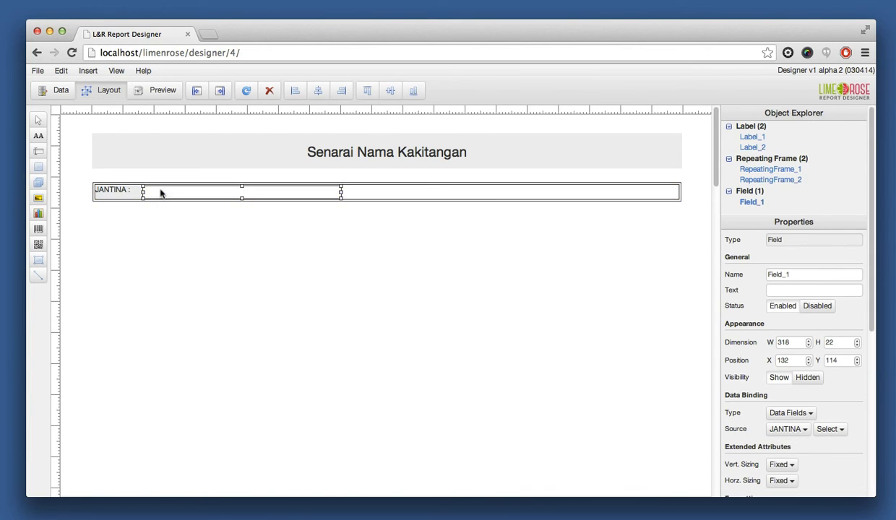
# - Adjust the repeating frame's height around the JANTINA row, preview the report, and return to the layout
pyautogui.click(387, 200)
pyautogui.moveTo(389, 201); pyautogui.dragTo(389, 209)
pyautogui.click(388, 211)
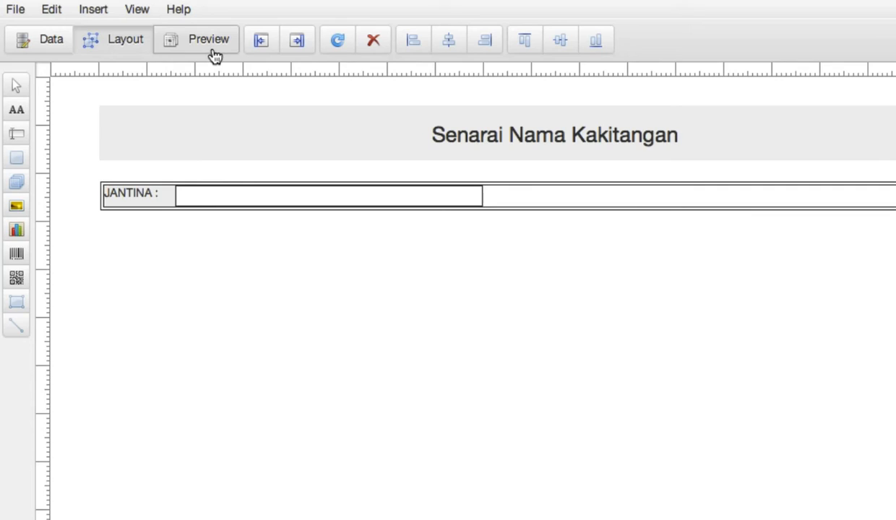
pyautogui.click(165, 91)
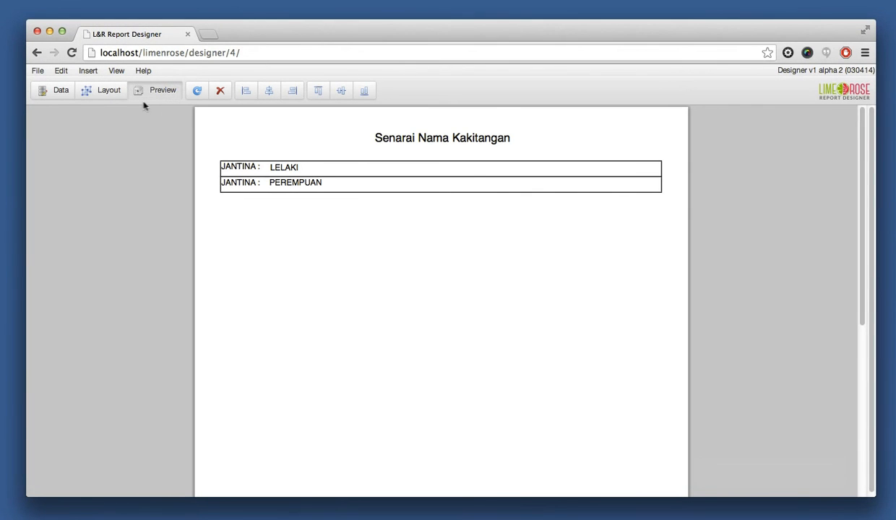
pyautogui.click(110, 94)
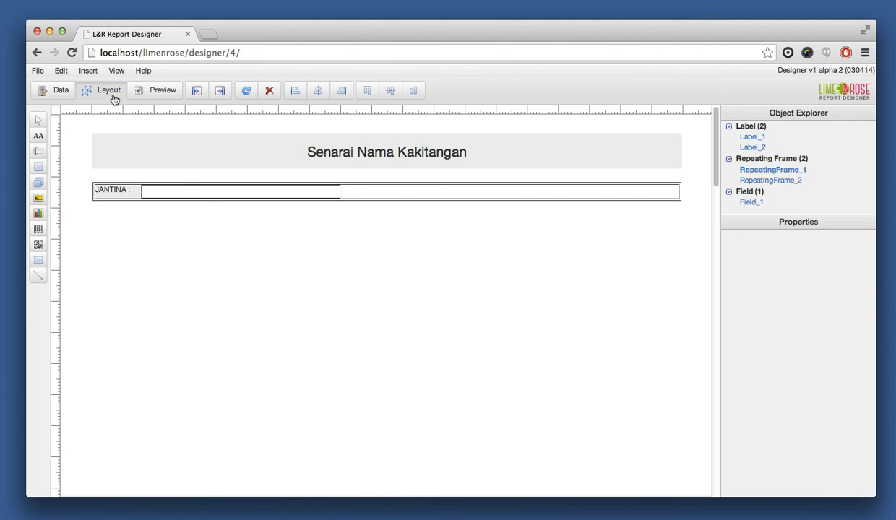
# - Enlarge the repeating frame downward and insert a second repeating frame below the JANTINA row at full width, with GROUP 2 as its source
pyautogui.click(386, 201)
pyautogui.moveTo(386, 201); pyautogui.dragTo(376, 248)
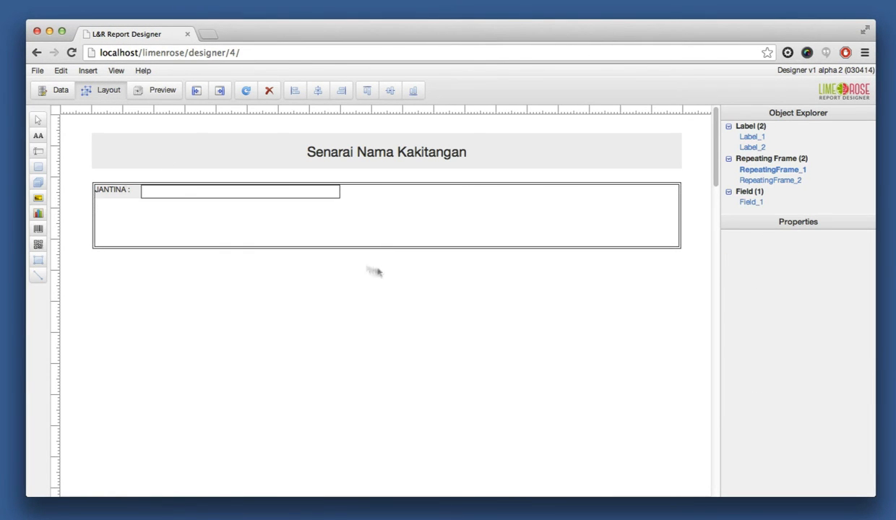
pyautogui.moveTo(39, 182); pyautogui.dragTo(678, 271)
pyautogui.moveTo(387, 218)
pyautogui.mouseDown()
pyautogui.moveTo(386, 234)
pyautogui.moveTo(384, 207)
pyautogui.moveTo(388, 228)
pyautogui.mouseUp()
pyautogui.click(387, 236)
pyautogui.click(153, 211)
pyautogui.click(387, 229)
pyautogui.click(388, 221)
pyautogui.moveTo(388, 222); pyautogui.dragTo(387, 221)
pyautogui.click(388, 228)
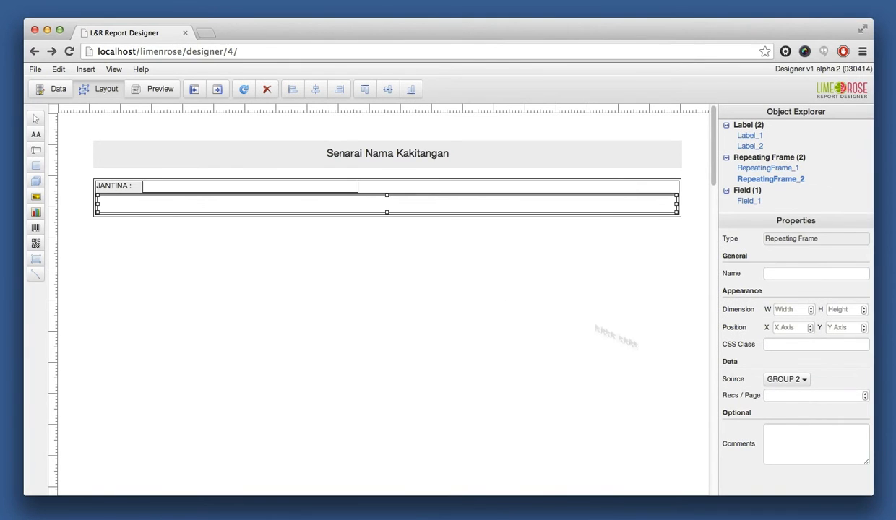
# - Insert a wide field inside the GROUP 2 repeating frame and tighten the outer frame's height around it
pyautogui.moveTo(112, 197); pyautogui.dragTo(625, 204)
pyautogui.click(187, 256)
pyautogui.click(191, 208)
pyautogui.click(390, 213)
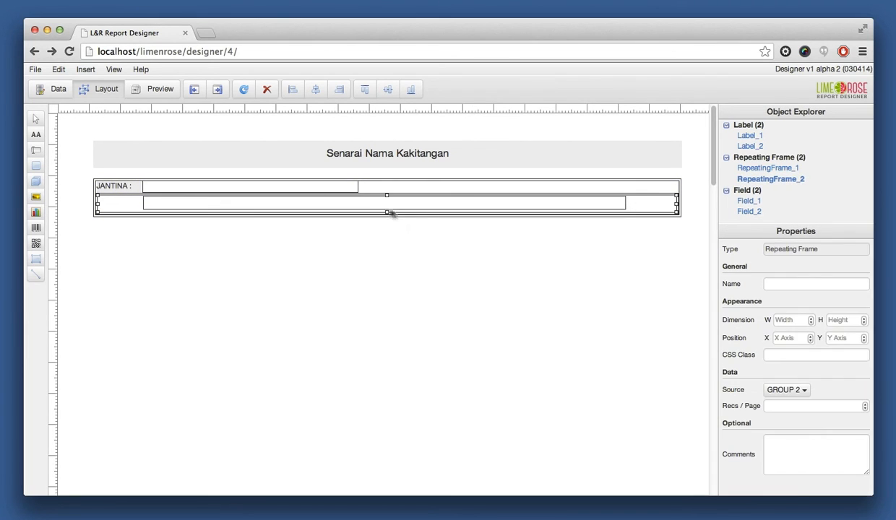
pyautogui.click(388, 216)
pyautogui.moveTo(388, 217); pyautogui.dragTo(389, 215)
pyautogui.click(207, 208)
pyautogui.click(141, 256)
pyautogui.moveTo(36, 134); pyautogui.dragTo(144, 259)
pyautogui.moveTo(161, 255); pyautogui.dragTo(145, 206)
pyautogui.moveTo(159, 202); pyautogui.dragTo(98, 204)
pyautogui.press('Delete')
# - Bind the wide field in the GROUP 2 repeating frame to the staff name data field
pyautogui.click(169, 205)
pyautogui.scroll(-1, 766, 362)
pyautogui.click(792, 426)
pyautogui.click(791, 454)
pyautogui.click(501, 351)
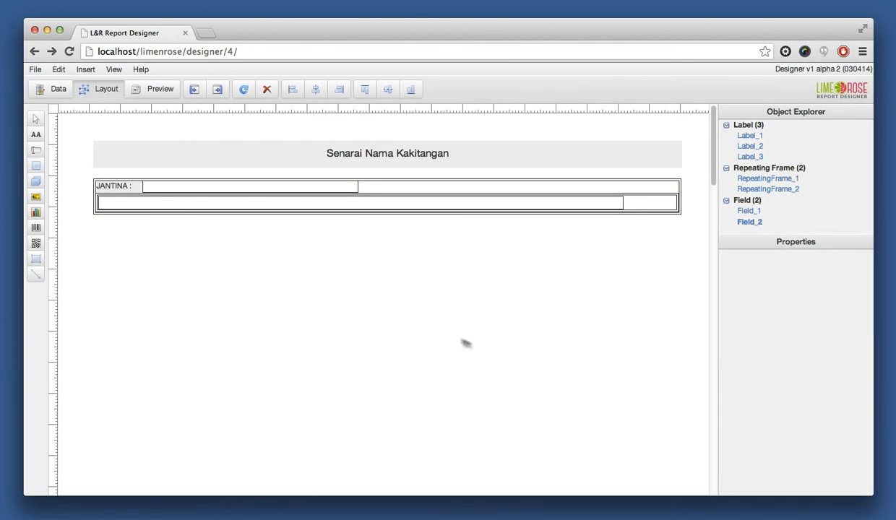
# - Preview the report and look through its pages, zooming out to see whole pages of grouped staff names
pyautogui.click(153, 94)
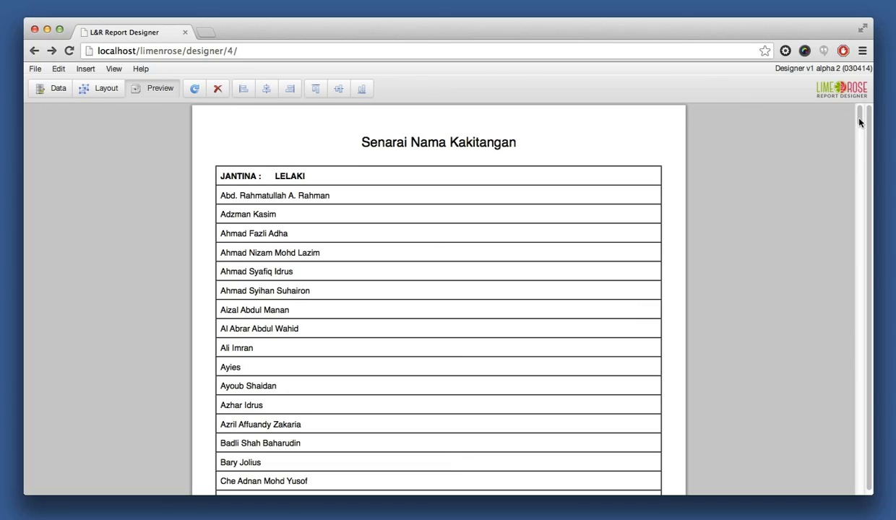
pyautogui.moveTo(859, 122); pyautogui.dragTo(858, 150)
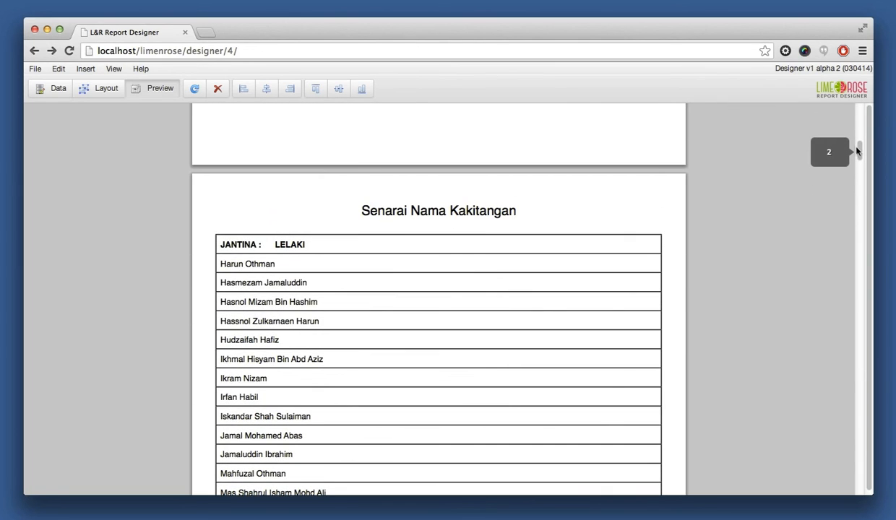
pyautogui.click(743, 467)
pyautogui.click(743, 467)
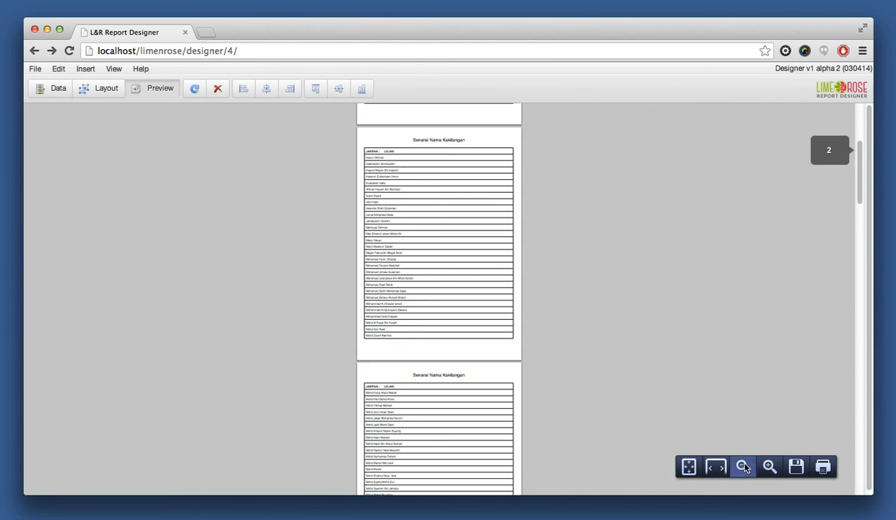
pyautogui.moveTo(857, 175); pyautogui.dragTo(827, 369)
pyautogui.scroll(-10, 827, 369)
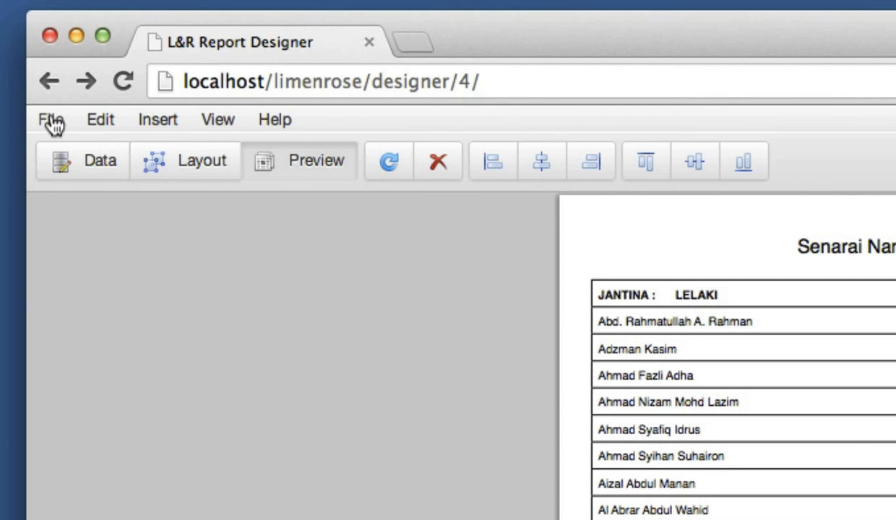
# - Export the finished report as an XML file
pyautogui.click(52, 121)
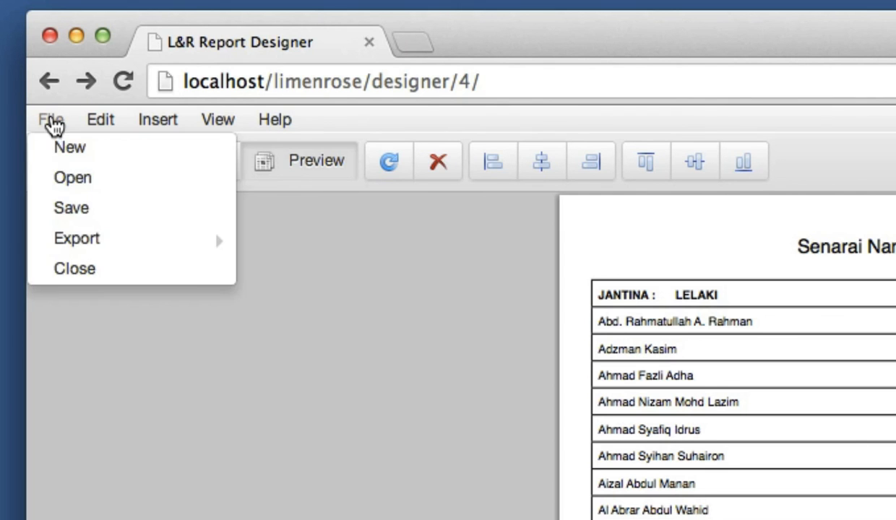
pyautogui.moveTo(105, 248)
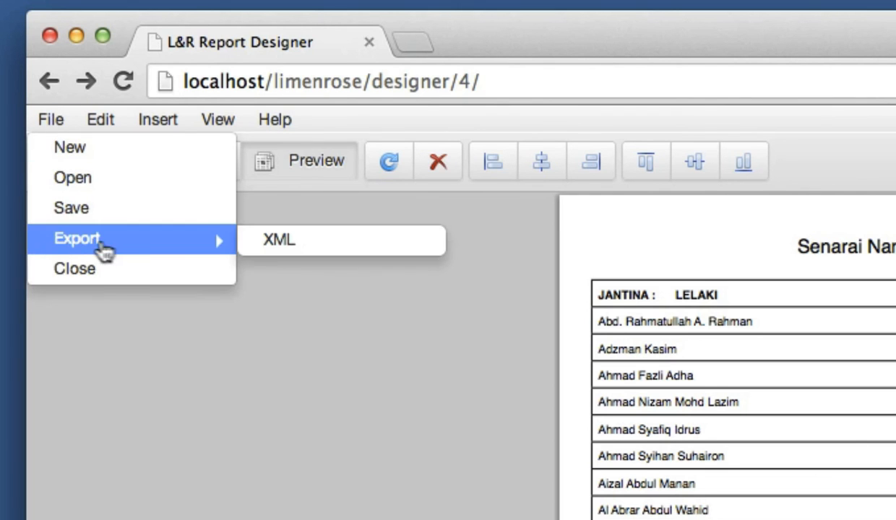
pyautogui.click(319, 260)
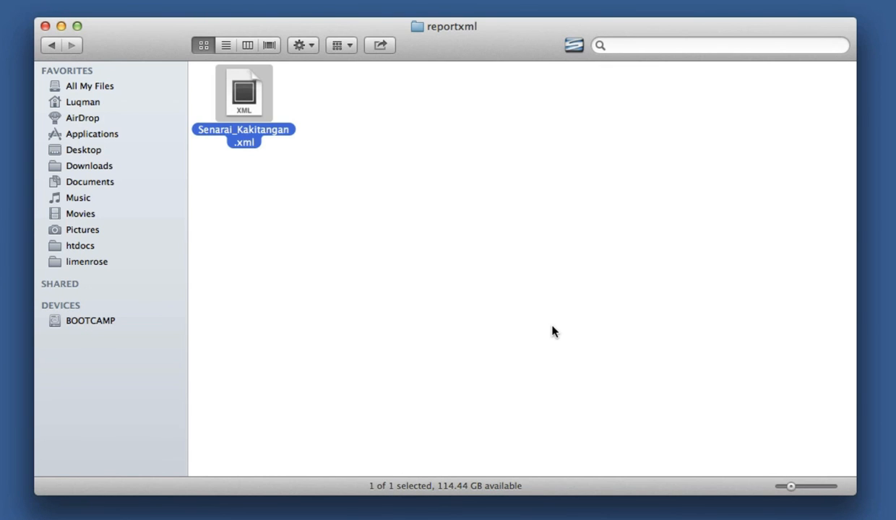